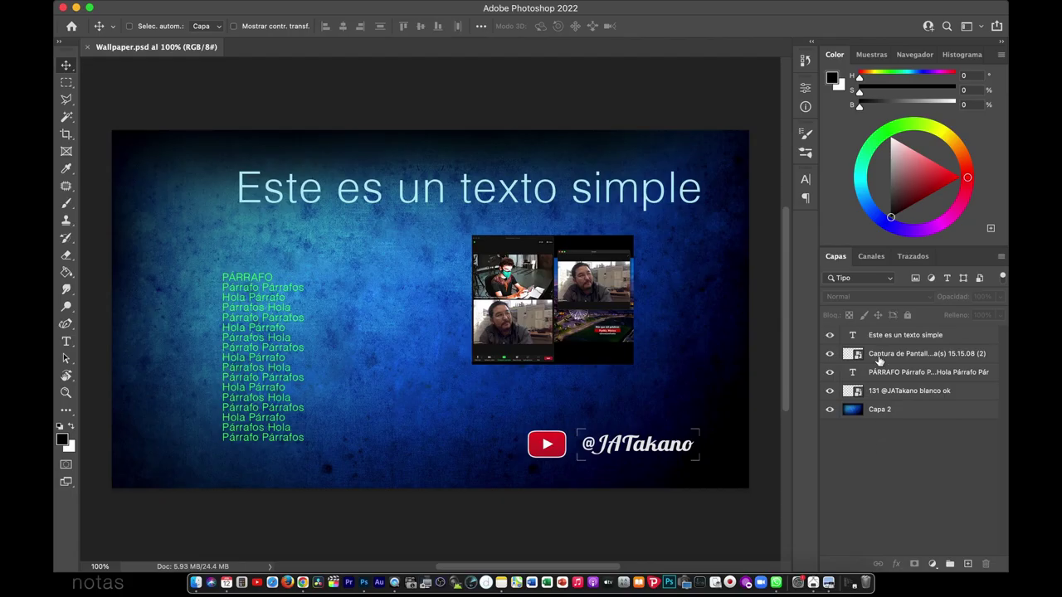
# Step: Move the 'Este es un texto simple' title slightly left and down with Free Transform
pyautogui.click(885, 338)
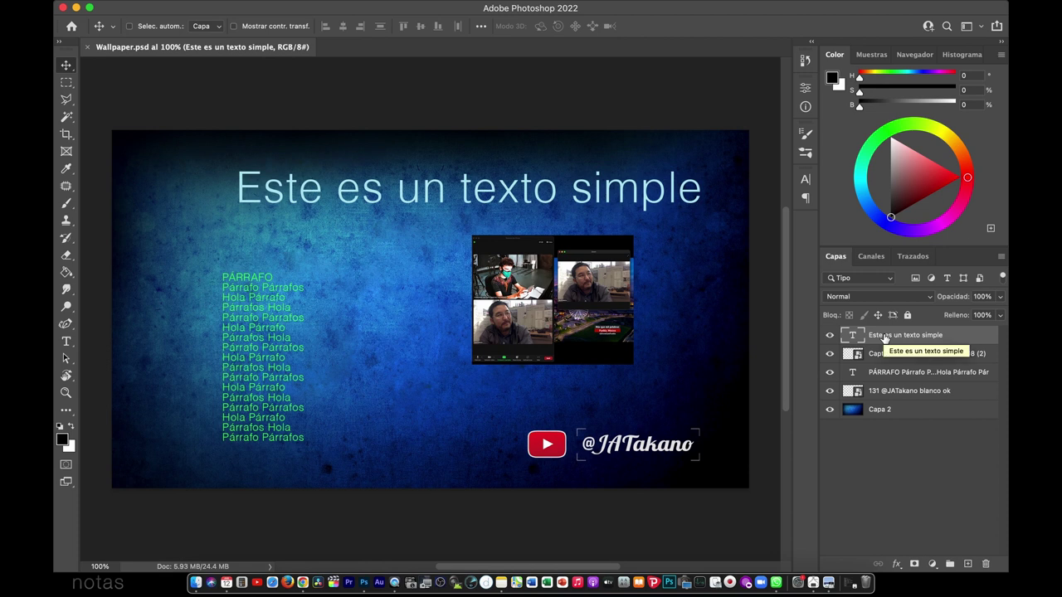
pyautogui.press('super')
pyautogui.press('super+t')
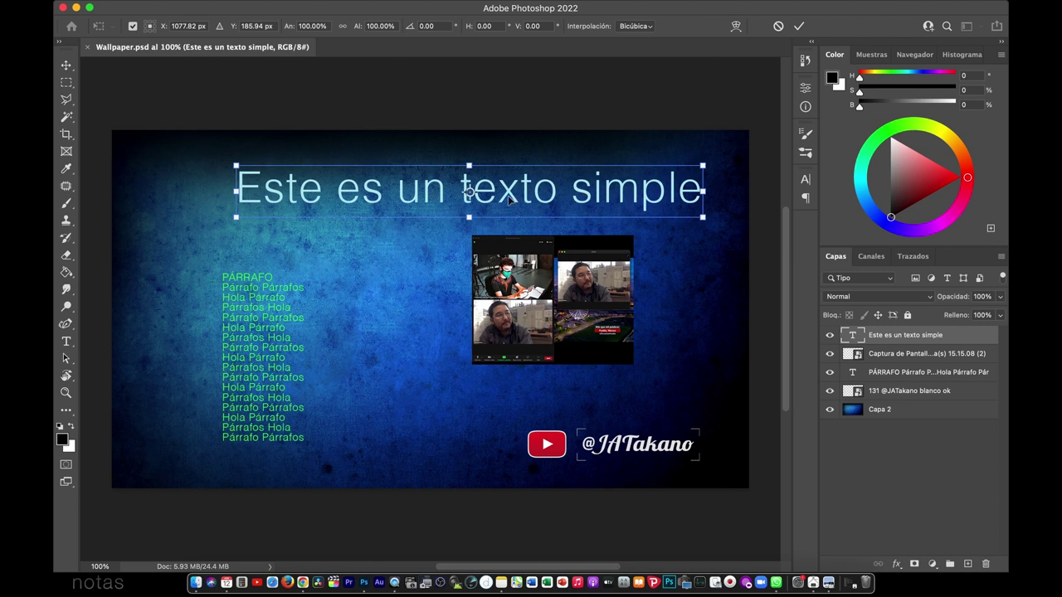
pyautogui.moveTo(512, 196); pyautogui.dragTo(483, 201)
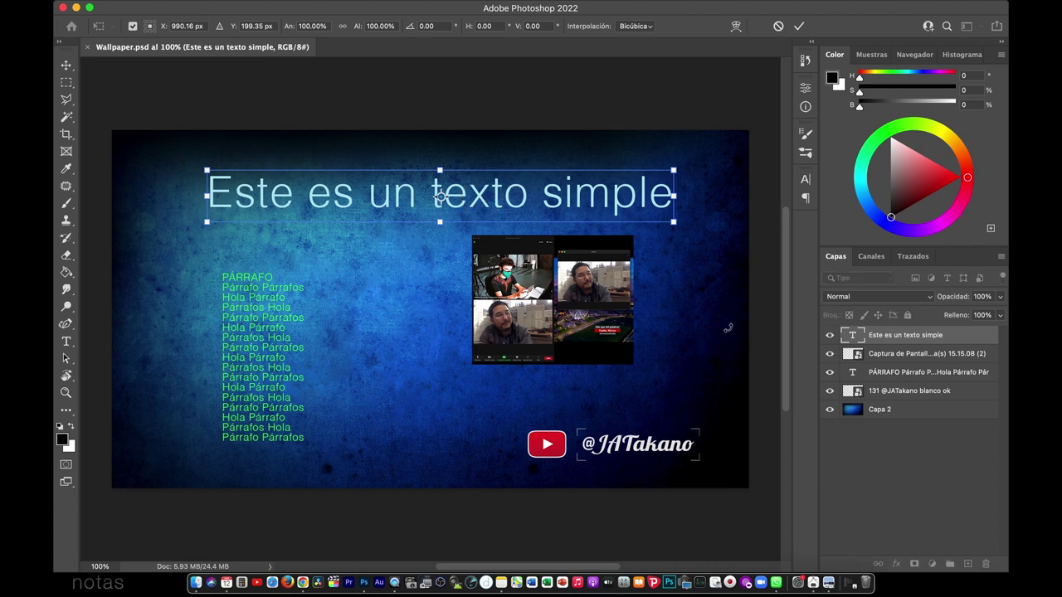
pyautogui.click(896, 374)
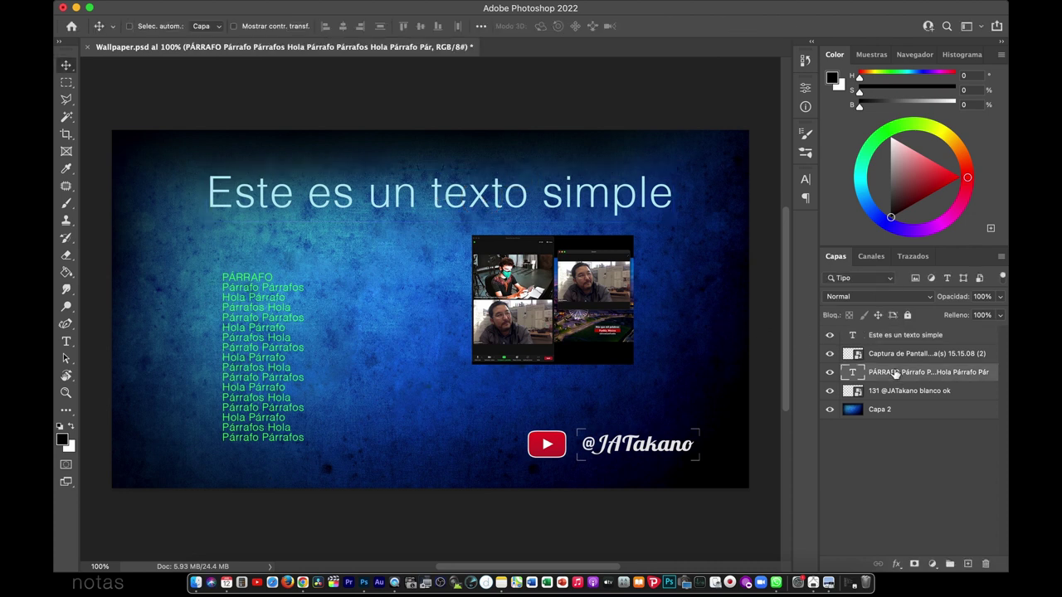
# Step: Shift the green PÁRRAFO paragraph slightly right and down, then commit the transform
pyautogui.hotkey('ctrl', 't')
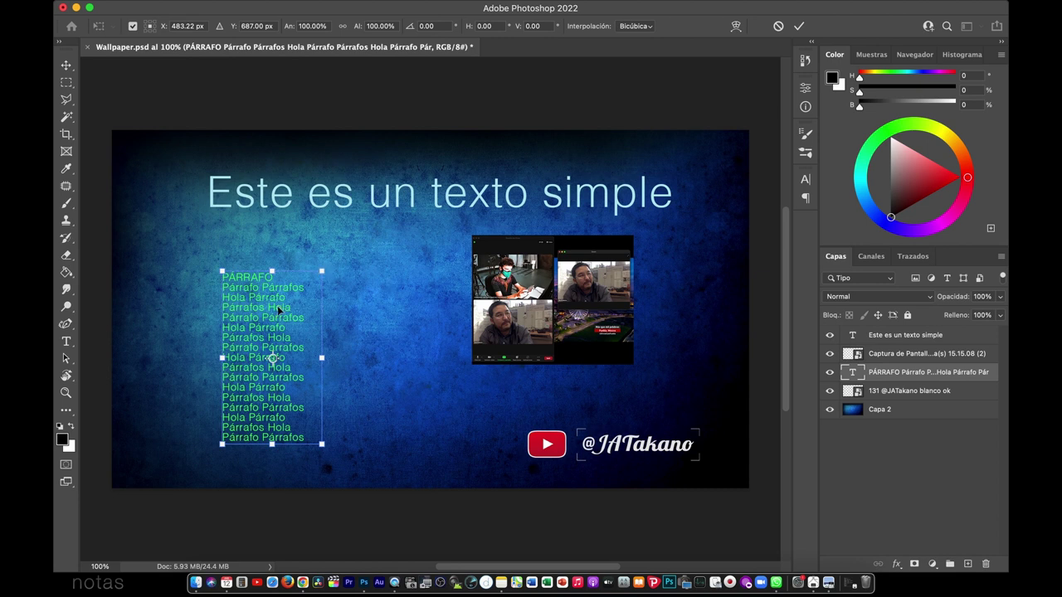
pyautogui.moveTo(280, 308)
pyautogui.mouseDown()
pyautogui.moveTo(263, 301)
pyautogui.moveTo(253, 324)
pyautogui.mouseUp()
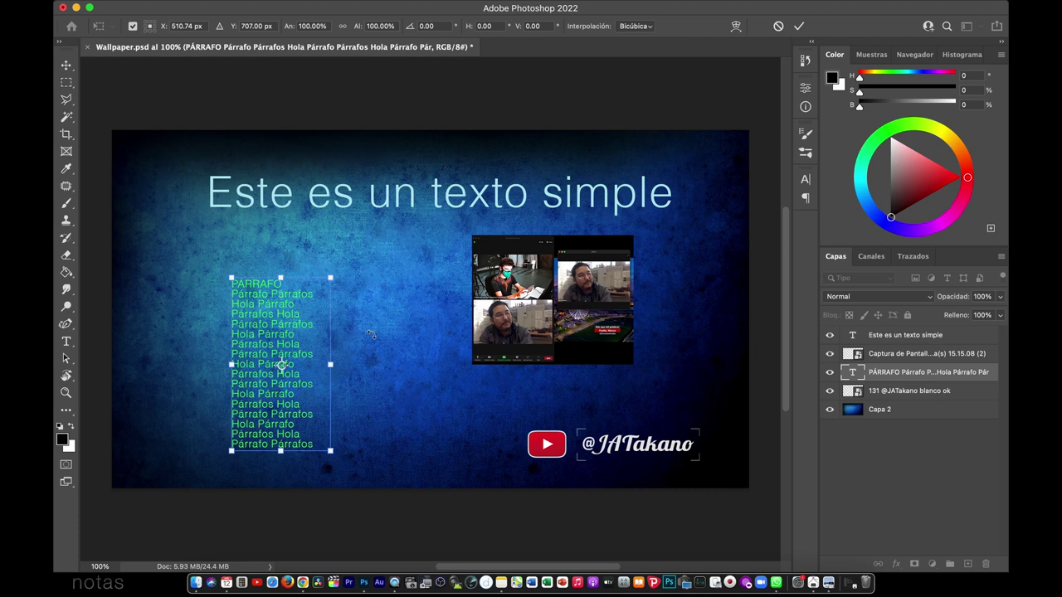
pyautogui.press('Return')
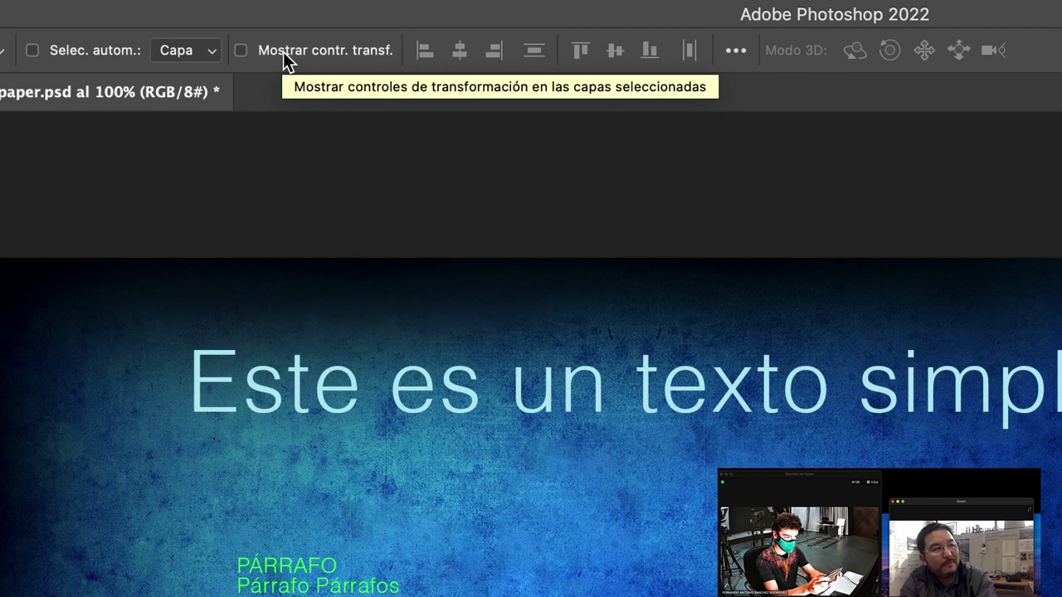
# Step: Enable 'Mostrar contr. transf.' and check the title, paragraph and screenshot layers' bounding boxes
pyautogui.click(242, 53)
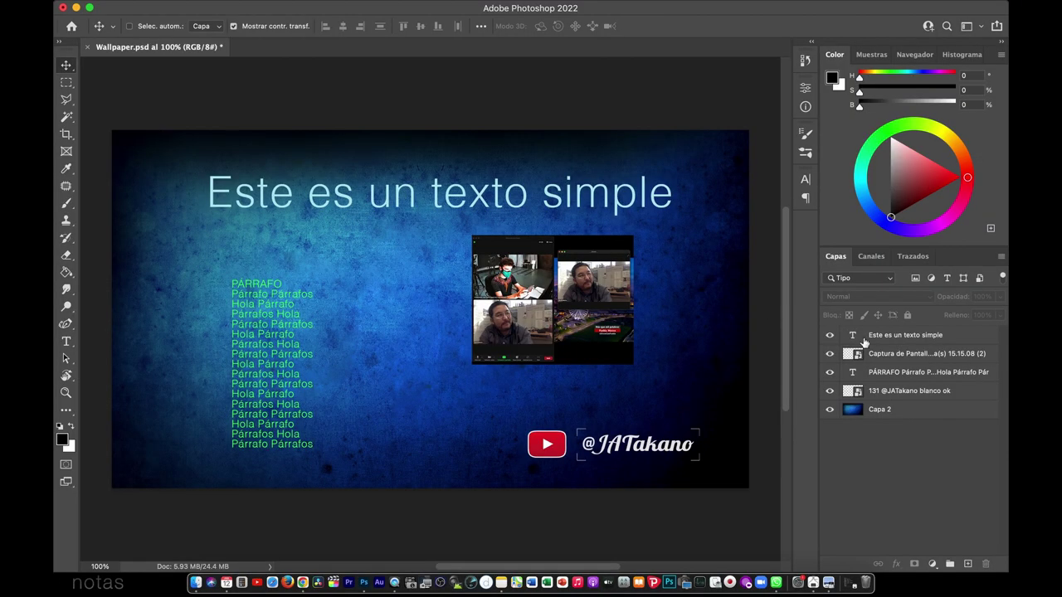
pyautogui.click(888, 340)
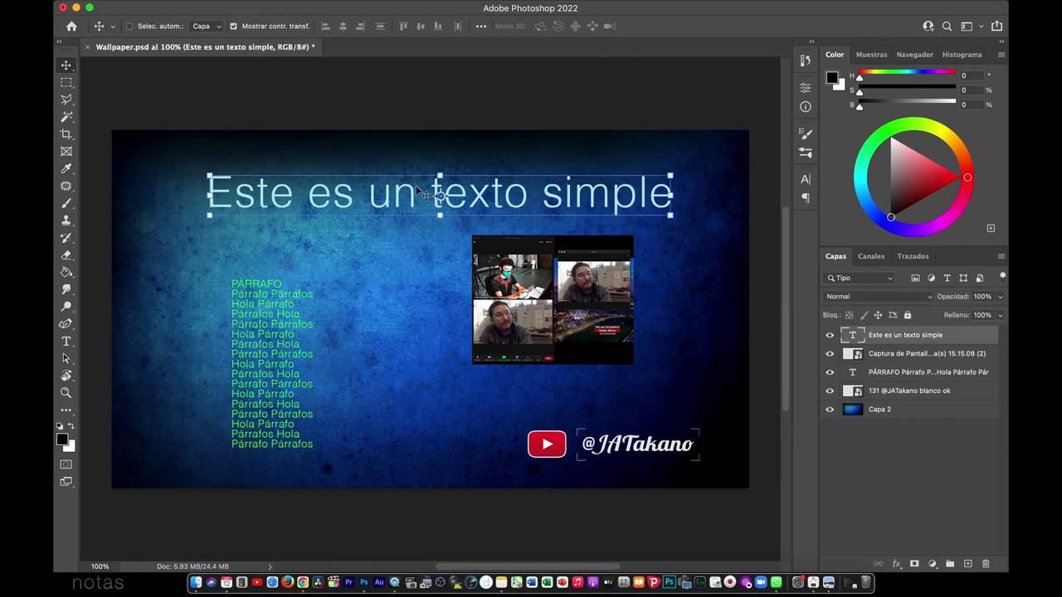
pyautogui.click(885, 374)
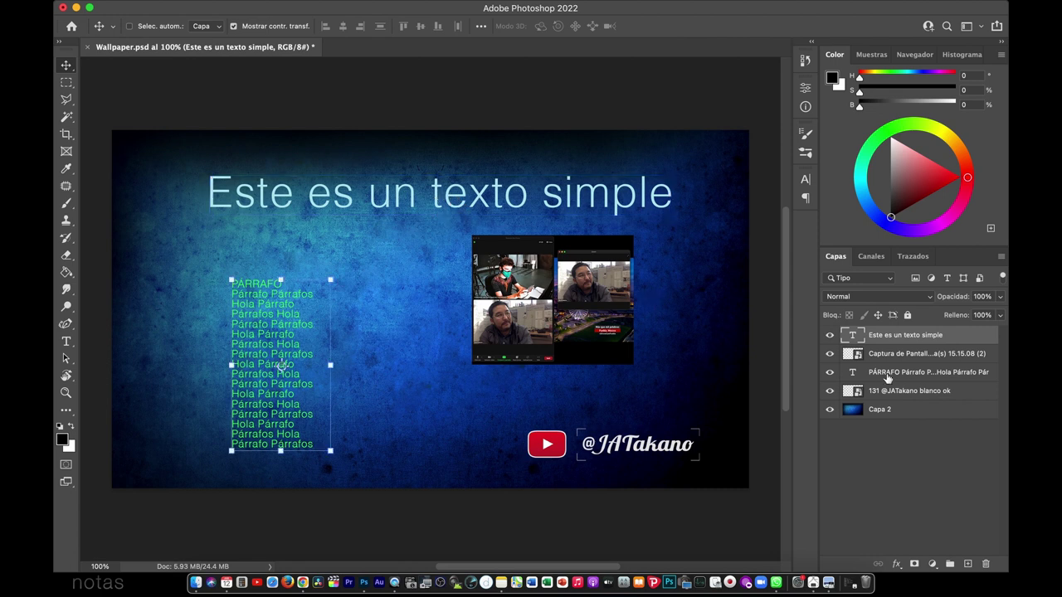
pyautogui.click(885, 355)
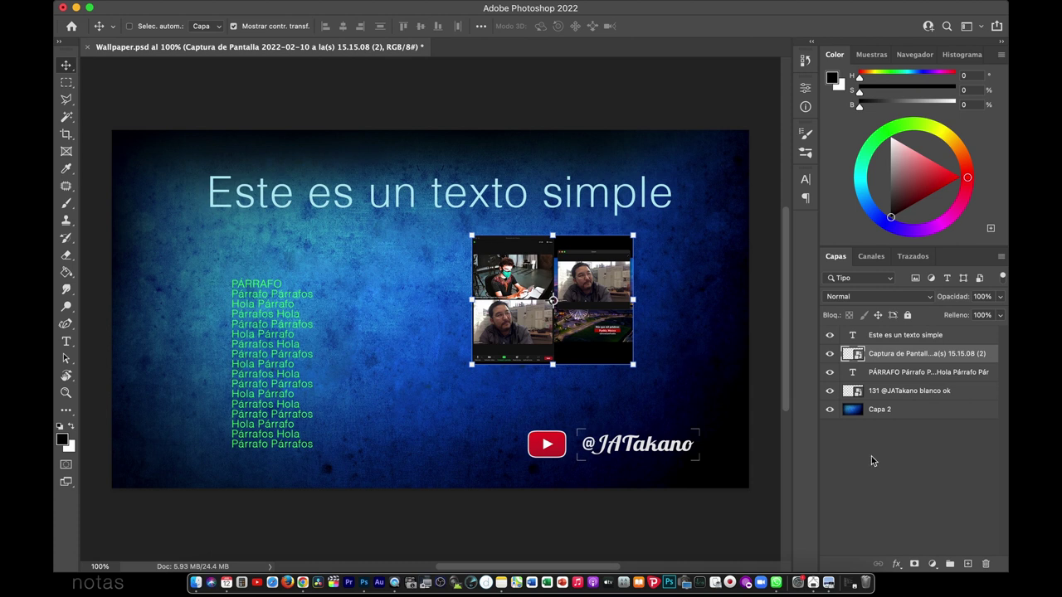
pyautogui.click(882, 373)
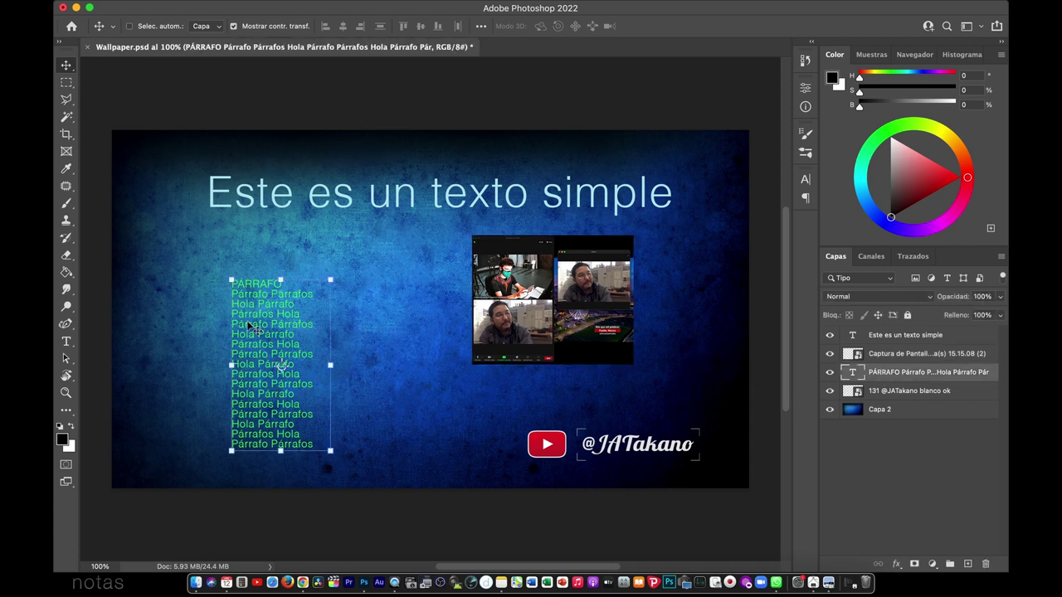
# Step: Move the green paragraph left and resize it to about 9.58 cm by 16.72 cm
pyautogui.moveTo(265, 325); pyautogui.dragTo(256, 326)
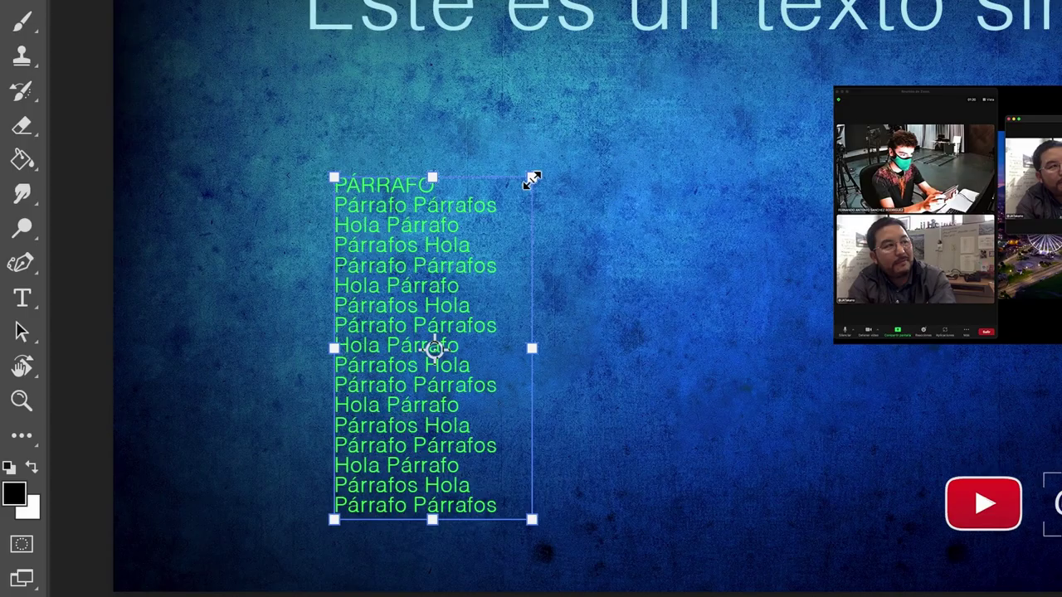
pyautogui.moveTo(320, 283); pyautogui.dragTo(364, 242)
pyautogui.moveTo(617, 91)
pyautogui.mouseDown()
pyautogui.moveTo(632, 66)
pyautogui.moveTo(509, 256)
pyautogui.moveTo(633, 125)
pyautogui.moveTo(531, 250)
pyautogui.moveTo(600, 172)
pyautogui.moveTo(707, 173)
pyautogui.moveTo(749, 107)
pyautogui.moveTo(583, 118)
pyautogui.moveTo(517, 296)
pyautogui.moveTo(594, 277)
pyautogui.moveTo(711, 156)
pyautogui.moveTo(656, 116)
pyautogui.moveTo(542, 190)
pyautogui.moveTo(639, 189)
pyautogui.moveTo(706, 171)
pyautogui.moveTo(745, 125)
pyautogui.moveTo(543, 207)
pyautogui.moveTo(552, 246)
pyautogui.mouseUp()
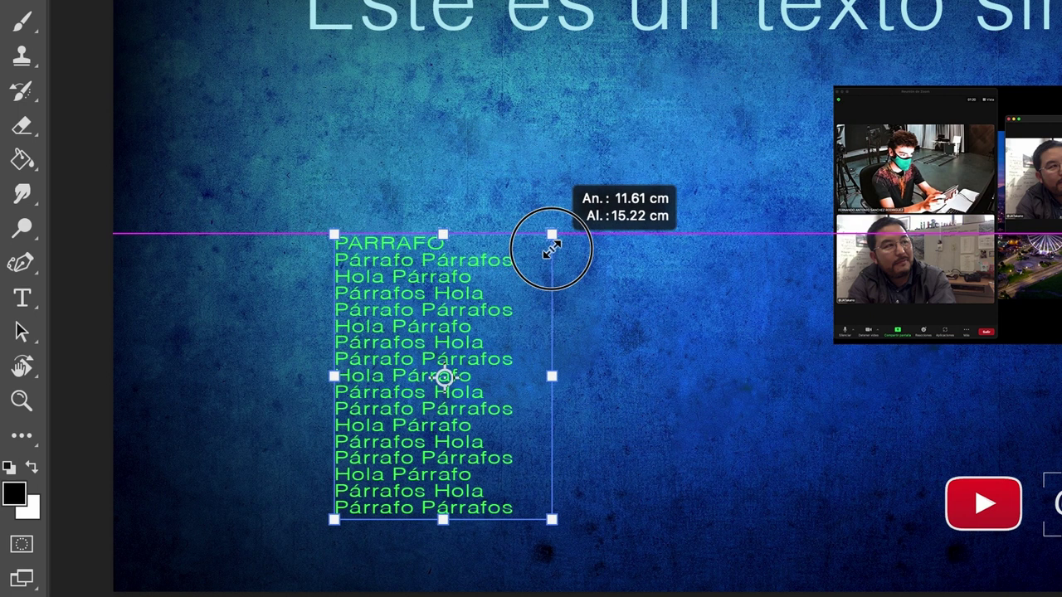
pyautogui.moveTo(552, 249)
pyautogui.mouseDown()
pyautogui.moveTo(635, 130)
pyautogui.moveTo(611, 142)
pyautogui.moveTo(511, 265)
pyautogui.moveTo(617, 138)
pyautogui.moveTo(494, 260)
pyautogui.moveTo(600, 136)
pyautogui.moveTo(504, 223)
pyautogui.mouseUp()
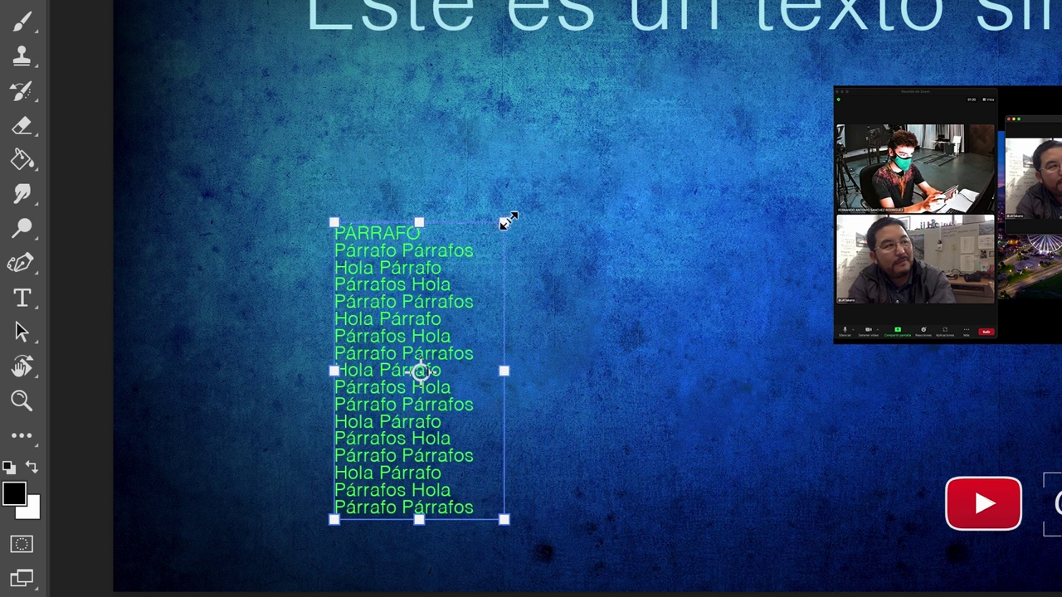
pyautogui.moveTo(453, 264); pyautogui.dragTo(457, 218)
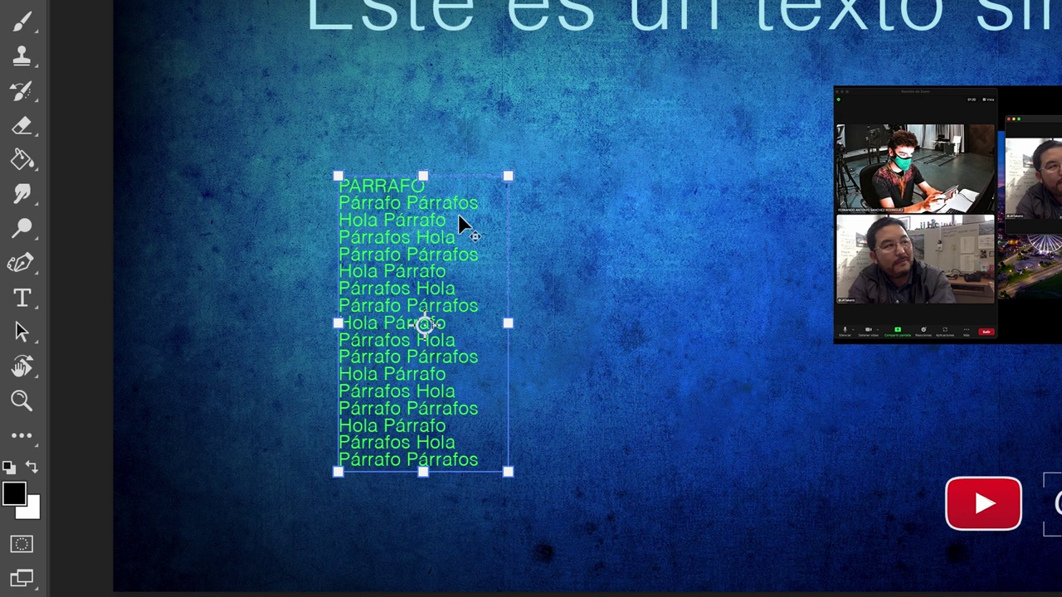
pyautogui.moveTo(508, 175)
pyautogui.mouseDown()
pyautogui.moveTo(576, 118)
pyautogui.moveTo(496, 229)
pyautogui.moveTo(550, 147)
pyautogui.moveTo(525, 175)
pyautogui.moveTo(570, 136)
pyautogui.moveTo(526, 181)
pyautogui.mouseUp()
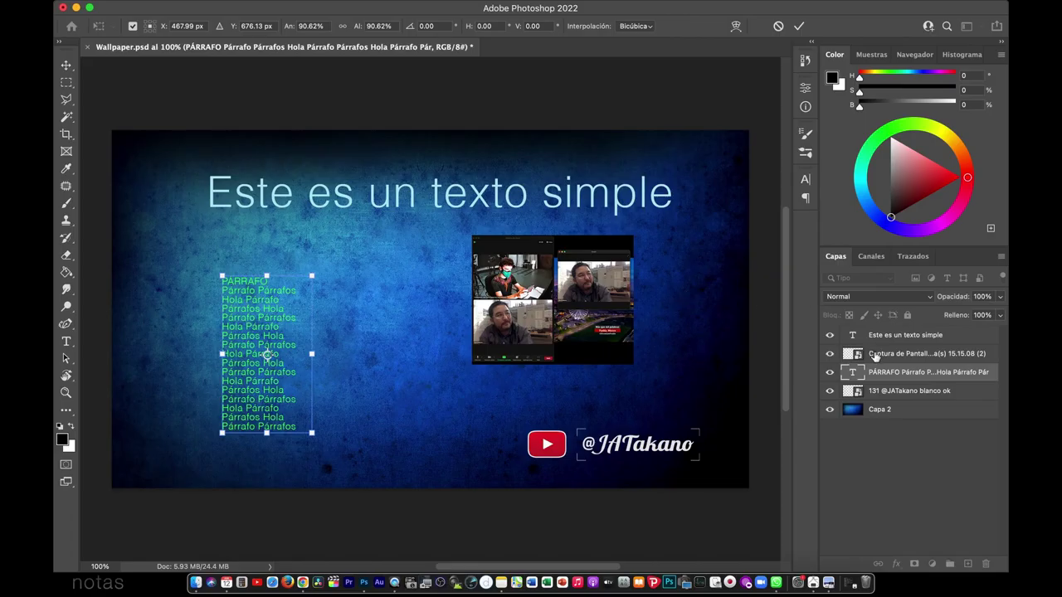
# Step: Scale the Zoom screenshot to about 51% and shift it right and down toward the logo
pyautogui.click(874, 355)
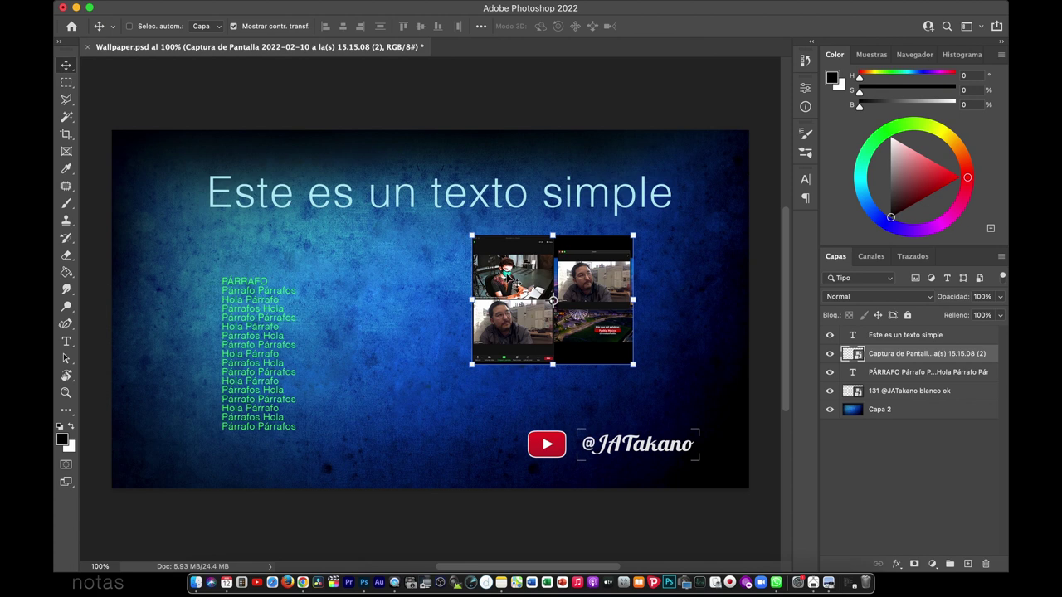
pyautogui.moveTo(471, 363)
pyautogui.mouseDown()
pyautogui.moveTo(461, 355)
pyautogui.moveTo(413, 411)
pyautogui.moveTo(444, 388)
pyautogui.moveTo(388, 383)
pyautogui.moveTo(436, 356)
pyautogui.moveTo(434, 415)
pyautogui.moveTo(457, 356)
pyautogui.moveTo(417, 407)
pyautogui.moveTo(410, 349)
pyautogui.moveTo(462, 373)
pyautogui.moveTo(426, 384)
pyautogui.mouseUp()
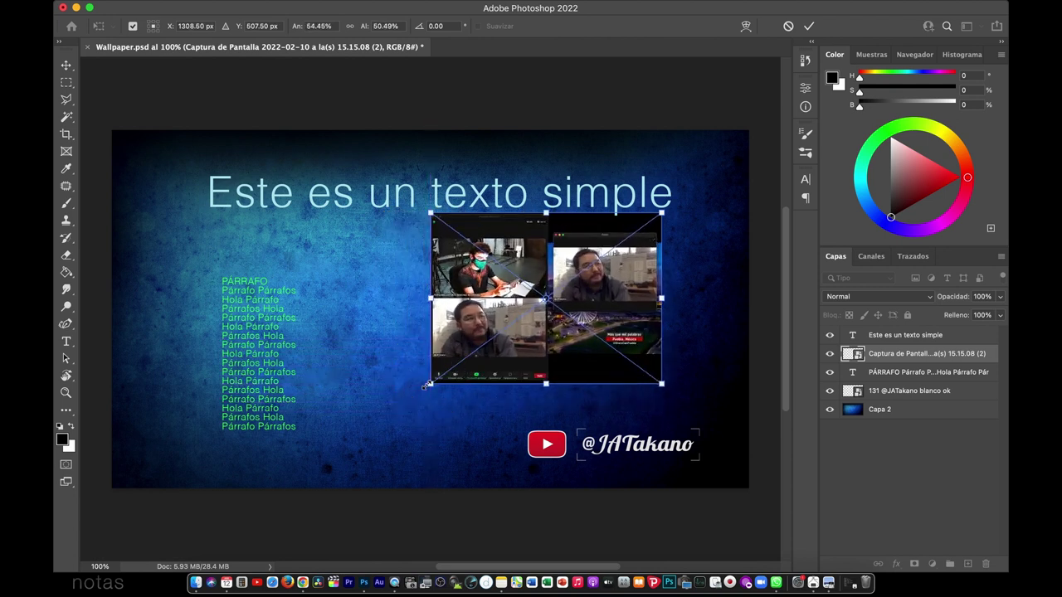
pyautogui.hotkey('ctrl', 'z')
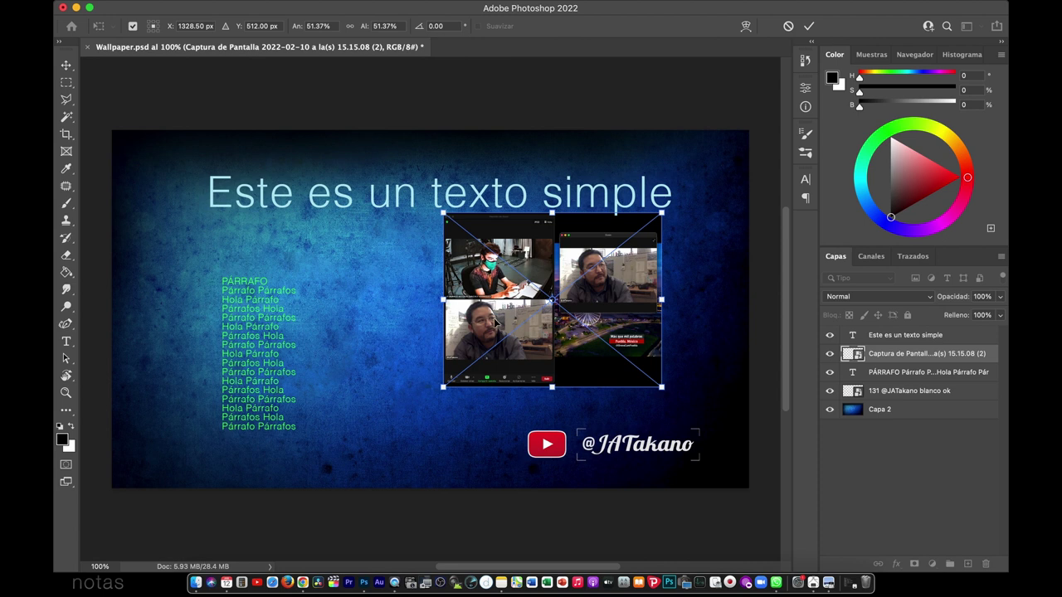
pyautogui.moveTo(494, 320); pyautogui.dragTo(523, 340)
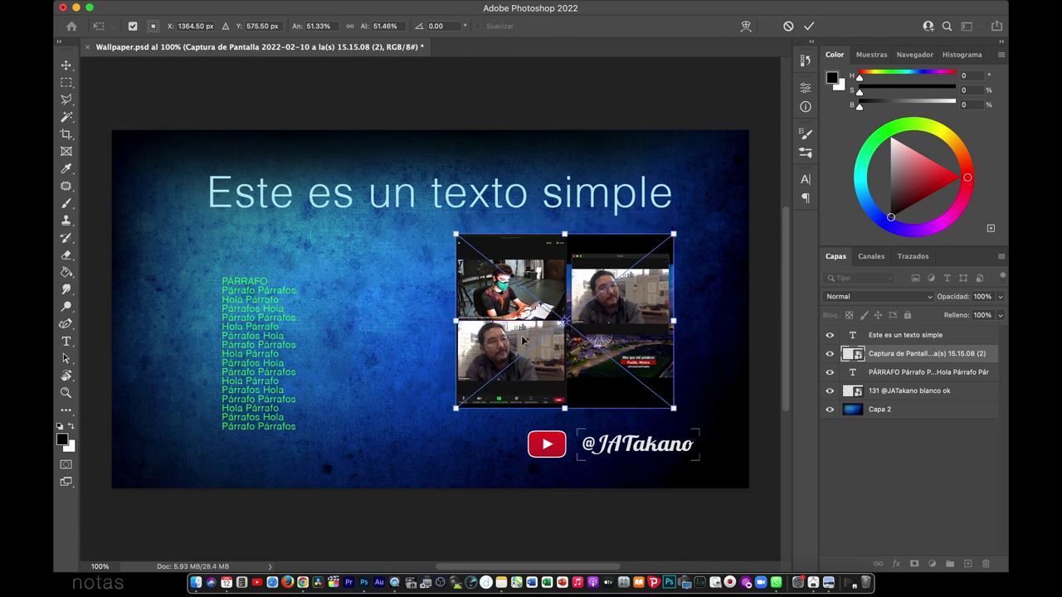
pyautogui.click(886, 372)
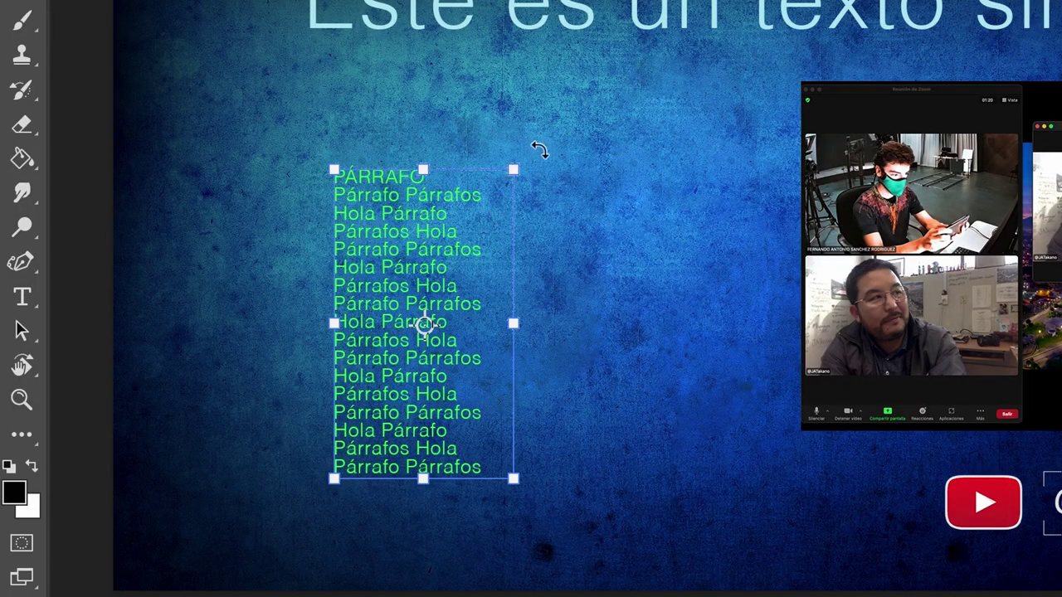
# Step: Trial-rotate the paragraph to about -30°, move it left, and drag its left handle across to mirror it
pyautogui.moveTo(539, 149)
pyautogui.mouseDown()
pyautogui.moveTo(552, 190)
pyautogui.moveTo(525, 133)
pyautogui.moveTo(502, 121)
pyautogui.moveTo(551, 184)
pyautogui.moveTo(509, 119)
pyautogui.moveTo(552, 174)
pyautogui.mouseUp()
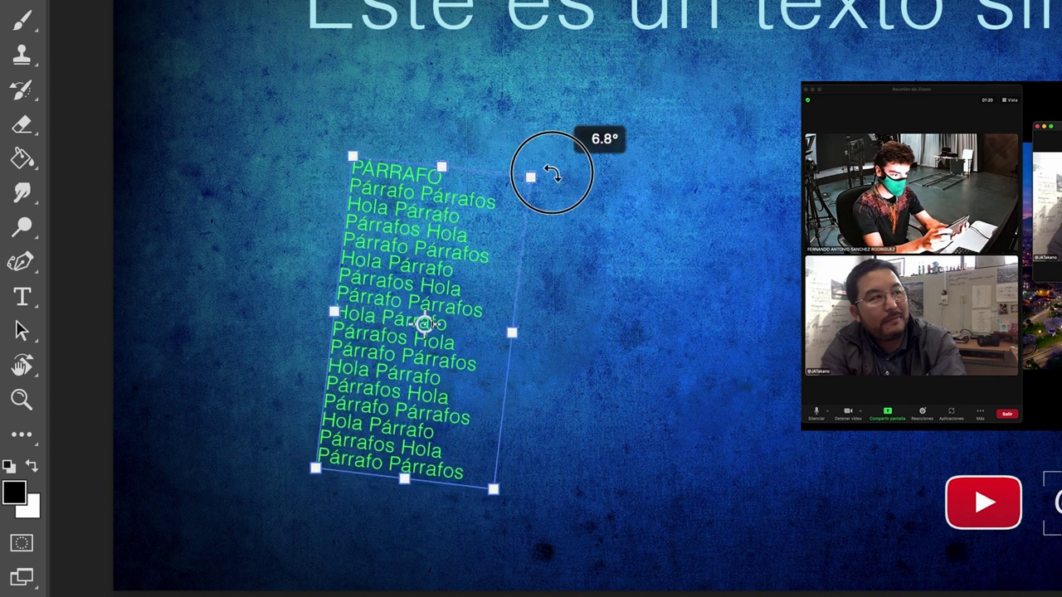
pyautogui.moveTo(526, 512)
pyautogui.mouseDown()
pyautogui.moveTo(551, 515)
pyautogui.moveTo(533, 526)
pyautogui.moveTo(562, 503)
pyautogui.moveTo(550, 518)
pyautogui.mouseUp()
pyautogui.press('Escape')
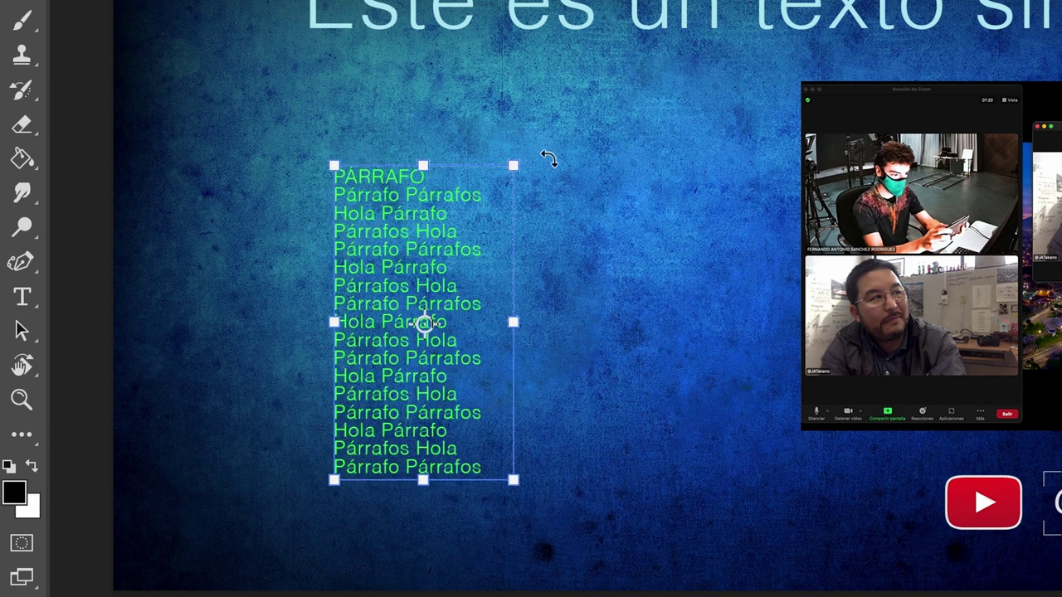
pyautogui.moveTo(547, 154)
pyautogui.mouseDown()
pyautogui.moveTo(509, 118)
pyautogui.moveTo(423, 108)
pyautogui.moveTo(467, 109)
pyautogui.moveTo(343, 94)
pyautogui.moveTo(293, 107)
pyautogui.moveTo(398, 100)
pyautogui.moveTo(512, 116)
pyautogui.moveTo(576, 177)
pyautogui.moveTo(532, 139)
pyautogui.mouseUp()
pyautogui.moveTo(373, 307); pyautogui.dragTo(270, 298)
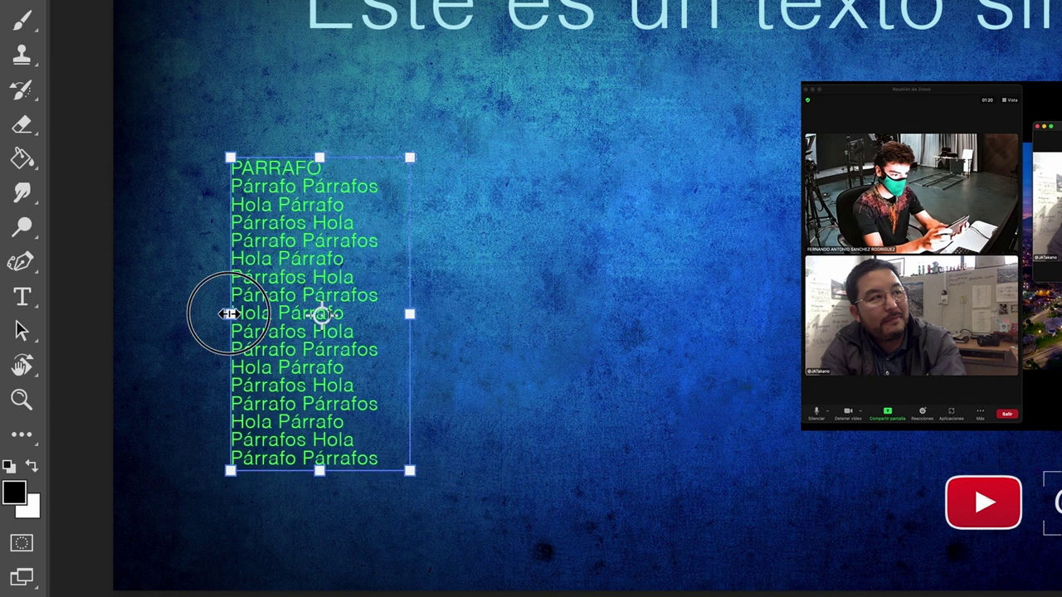
pyautogui.moveTo(230, 314)
pyautogui.mouseDown()
pyautogui.moveTo(473, 313)
pyautogui.moveTo(615, 298)
pyautogui.moveTo(542, 296)
pyautogui.moveTo(608, 292)
pyautogui.mouseUp()
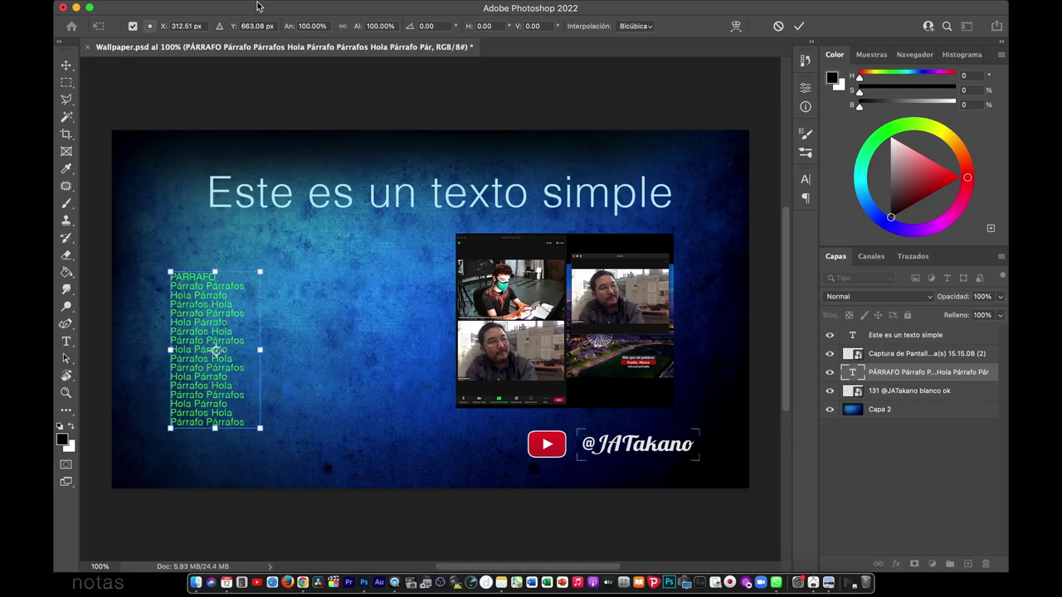
# Step: Set the paragraph's W to -100% and H to -100% so it appears mirrored and upside down
pyautogui.click(302, 25)
pyautogui.click(301, 28)
pyautogui.write('-')
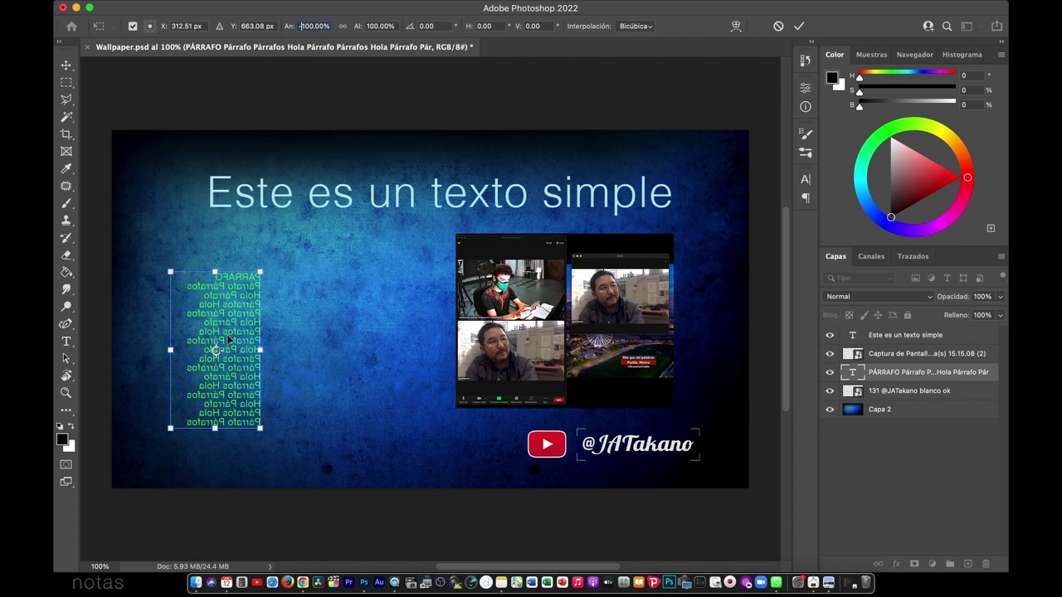
pyautogui.click(369, 25)
pyautogui.press('Left')
pyautogui.write('-')
pyautogui.press('Return')
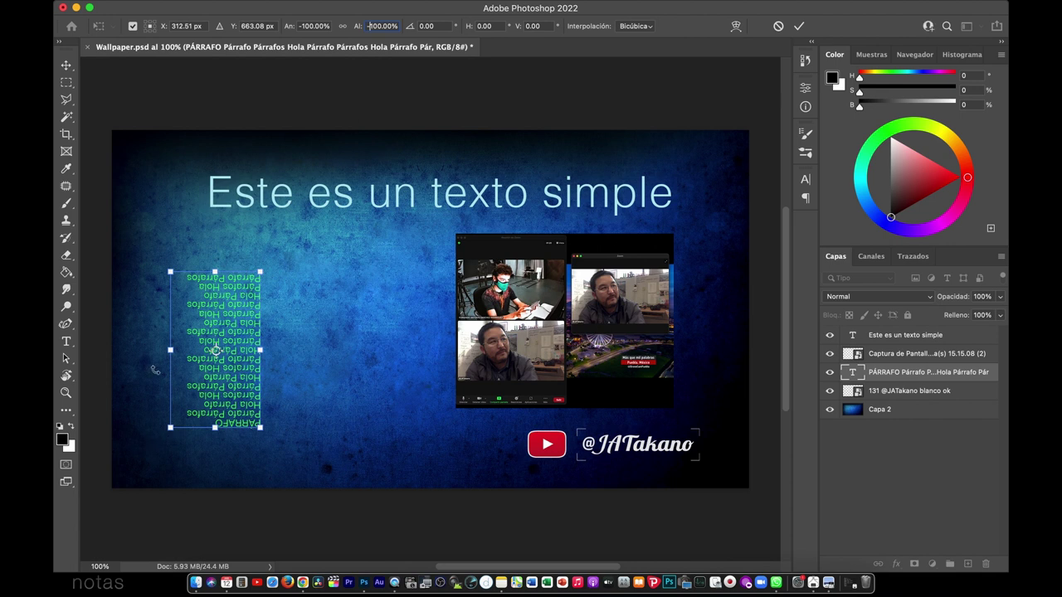
pyautogui.scroll(3, 155, 370)
pyautogui.scroll(2, 155, 370)
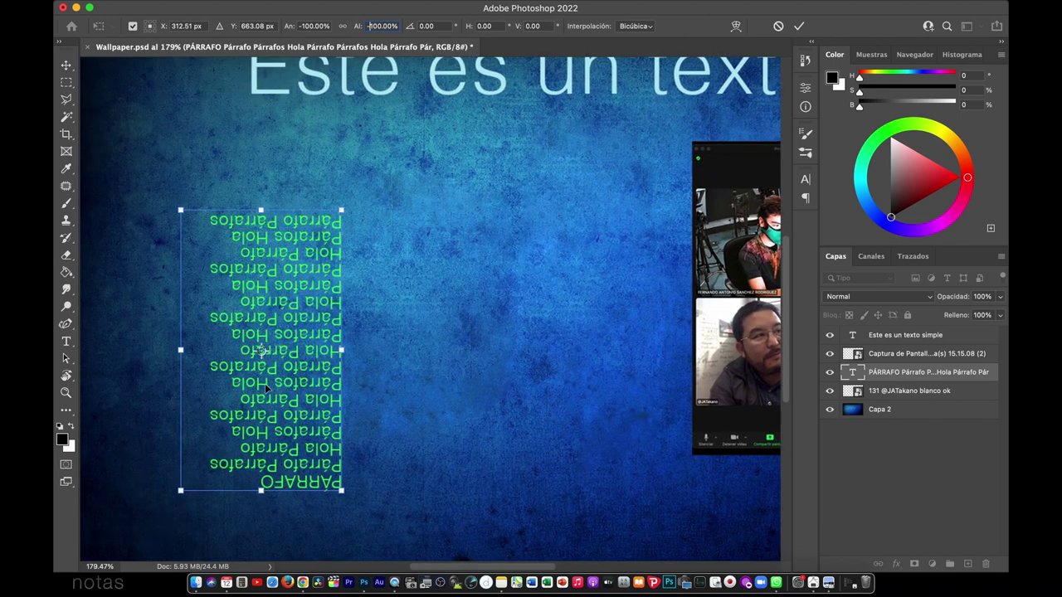
pyautogui.scroll(-2, 386, 298)
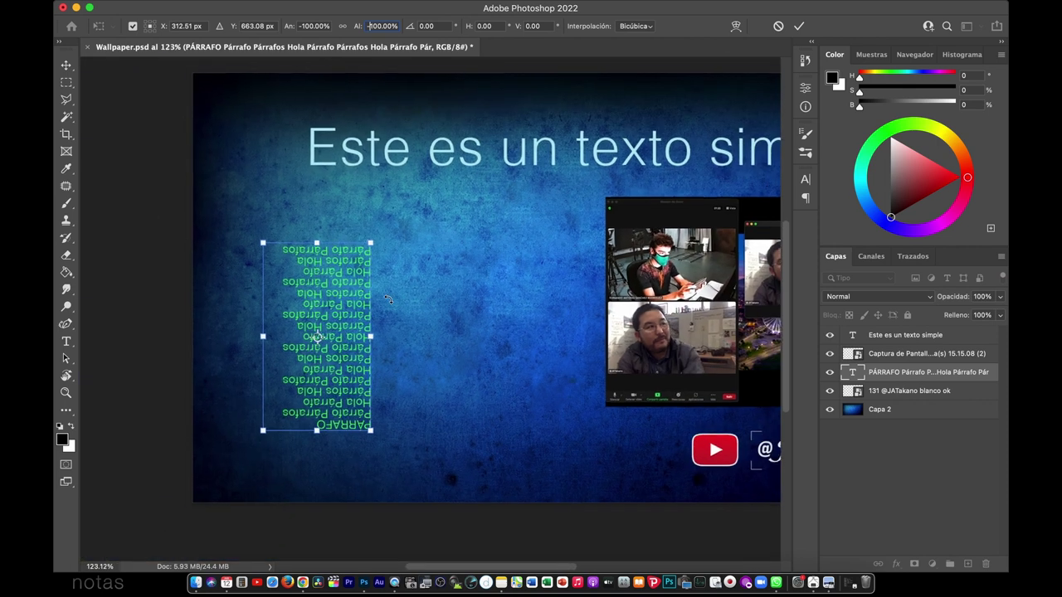
pyautogui.hscroll(2, 387, 299)
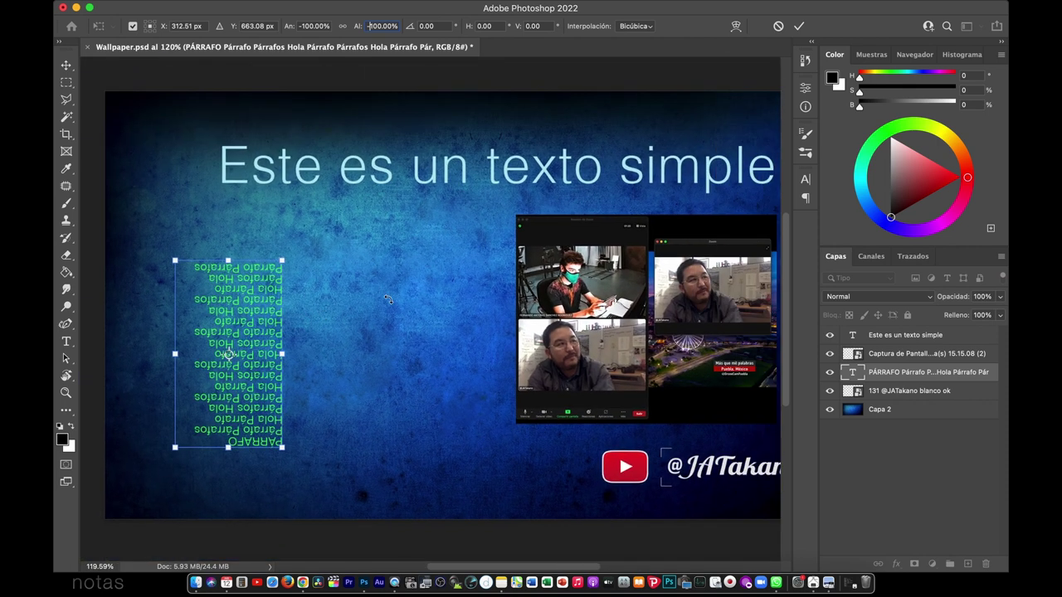
# Step: Commit the paragraph flip, move the title slightly left and trial-mirror it with W -100%
pyautogui.doubleClick(889, 333)
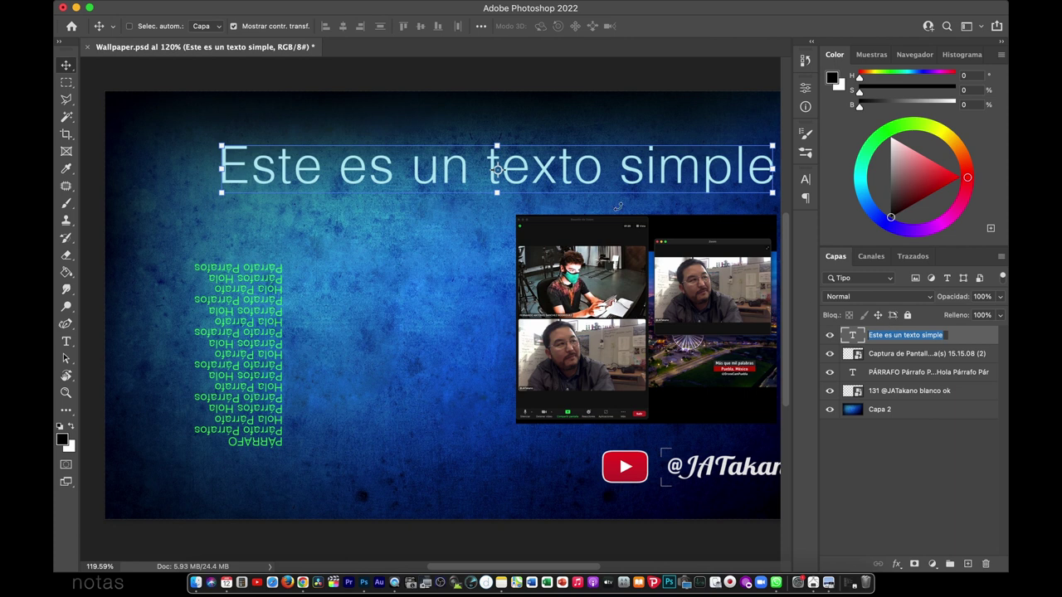
pyautogui.moveTo(328, 170); pyautogui.dragTo(281, 169)
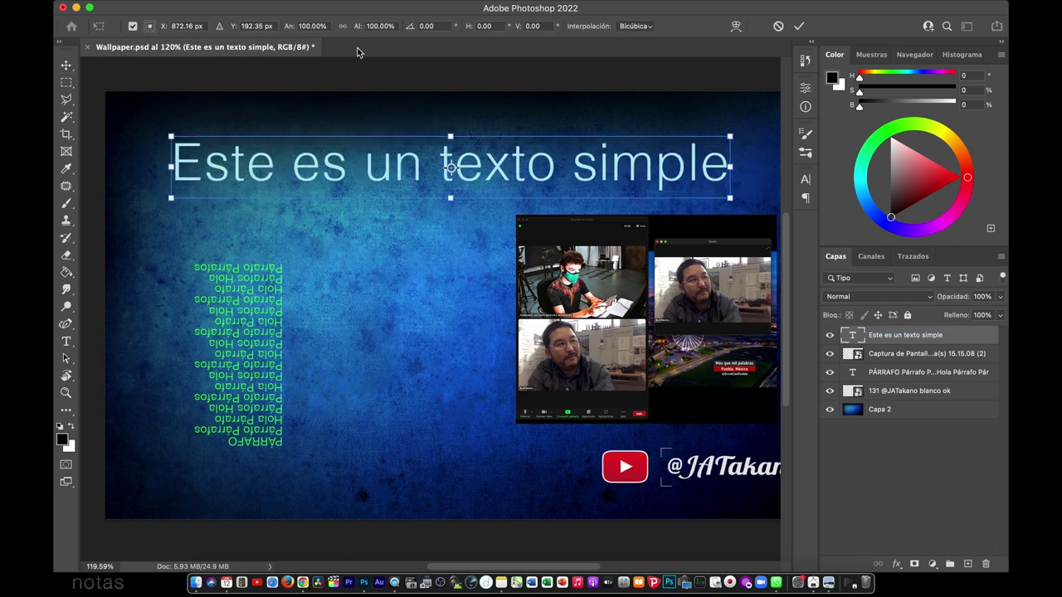
pyautogui.click(301, 26)
pyautogui.click(300, 26)
pyautogui.write('-')
pyautogui.press('Return')
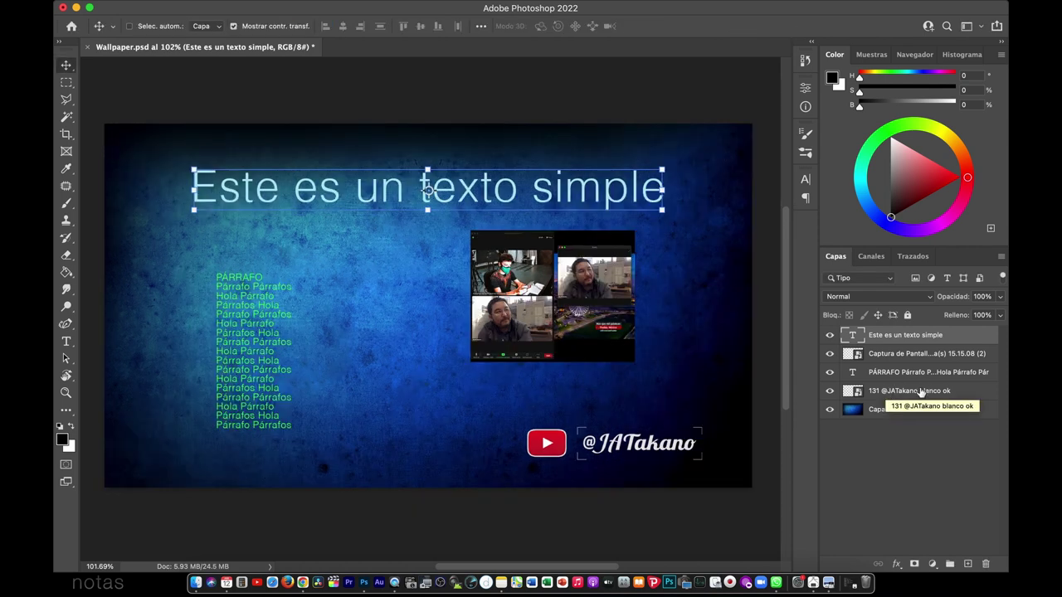
pyautogui.click(909, 391)
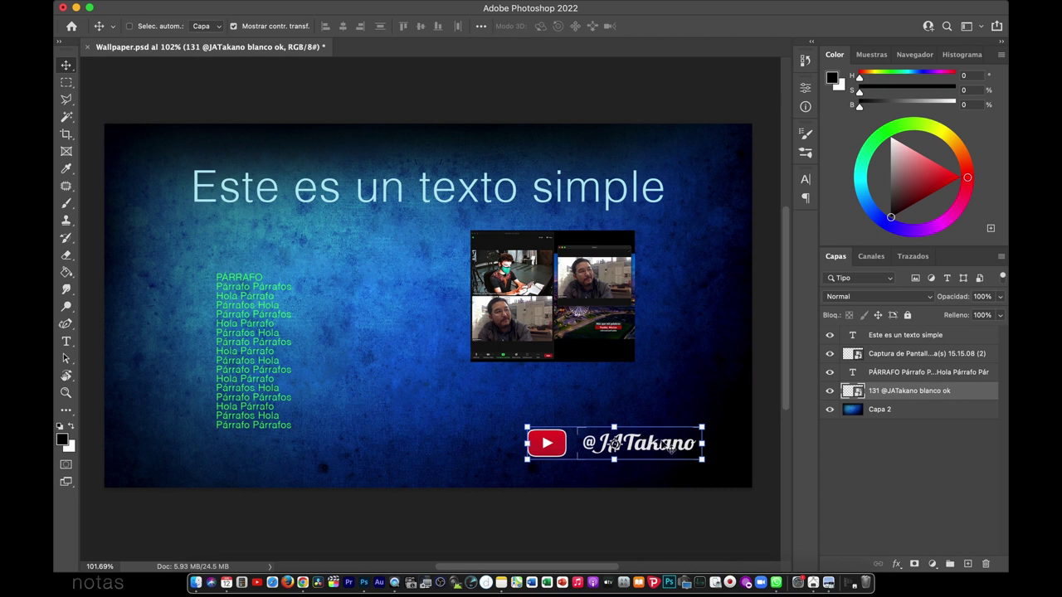
pyautogui.moveTo(671, 447); pyautogui.dragTo(638, 440)
pyautogui.hotkey('ctrl', 't')
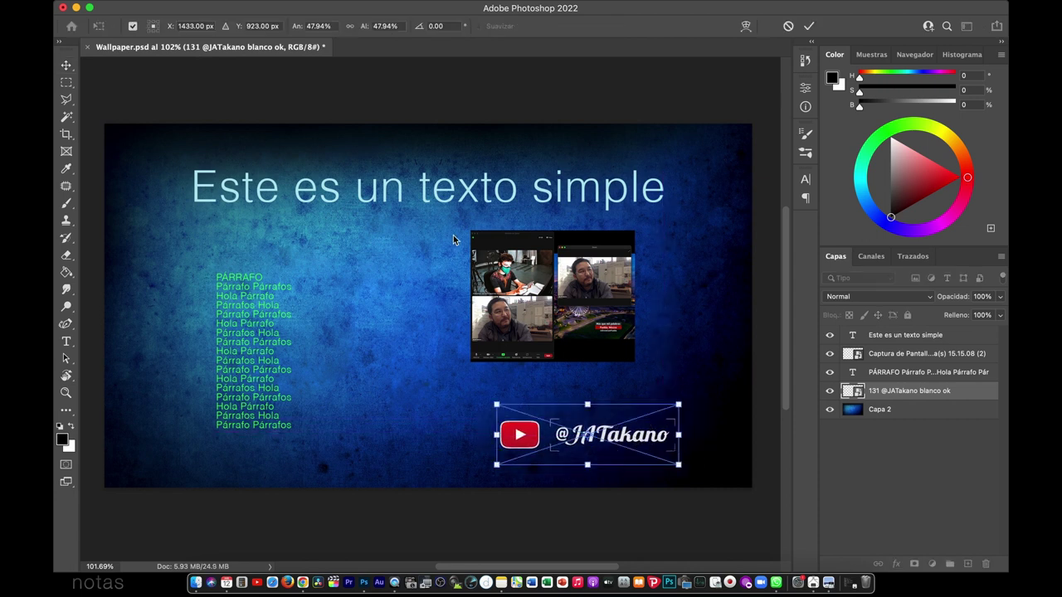
pyautogui.click(312, 27)
pyautogui.write('-')
pyautogui.press('Return')
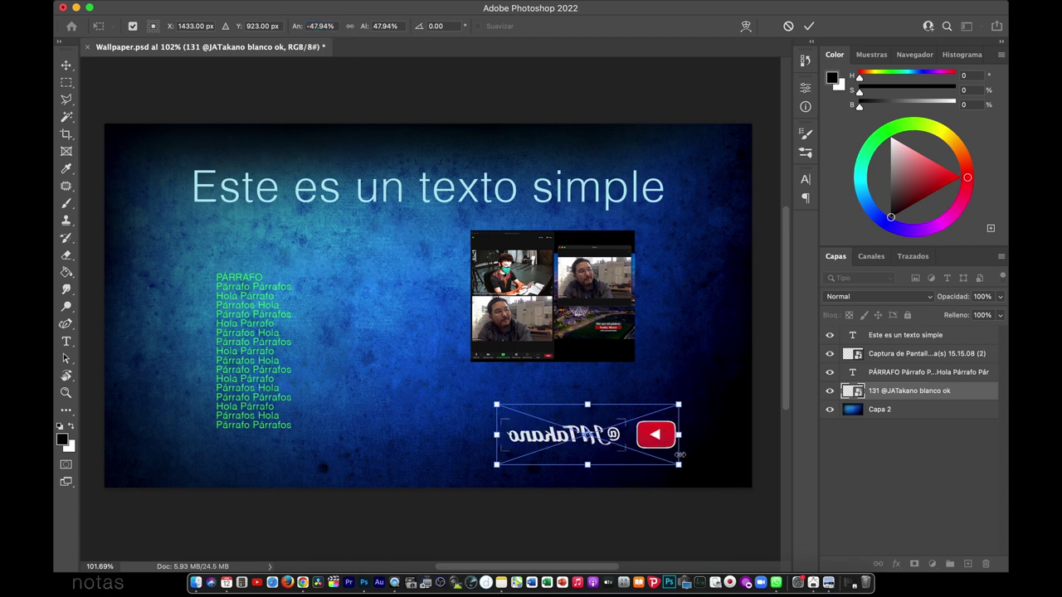
pyautogui.click(904, 335)
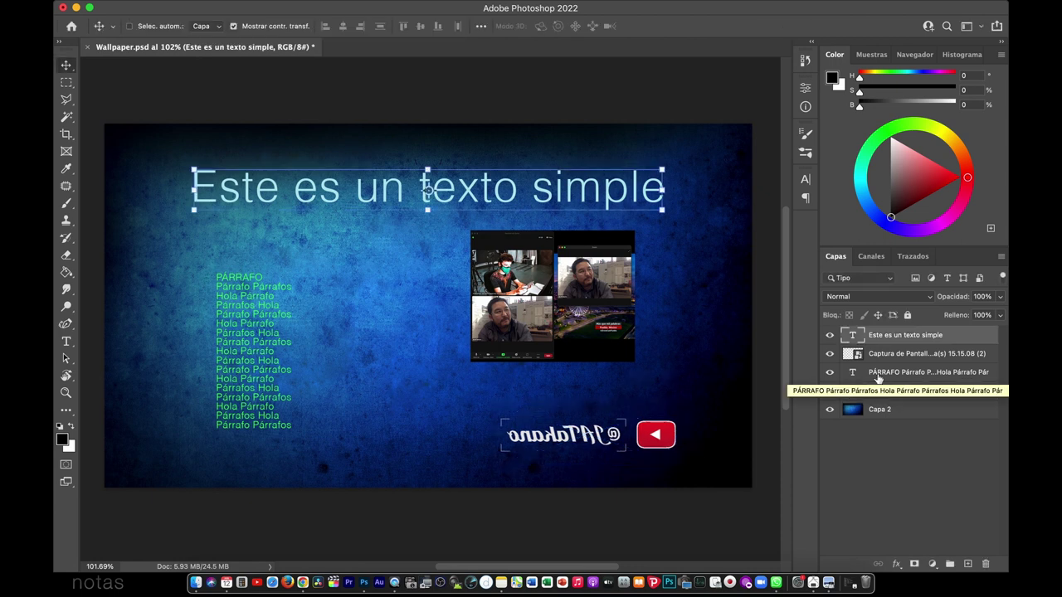
pyautogui.click(891, 377)
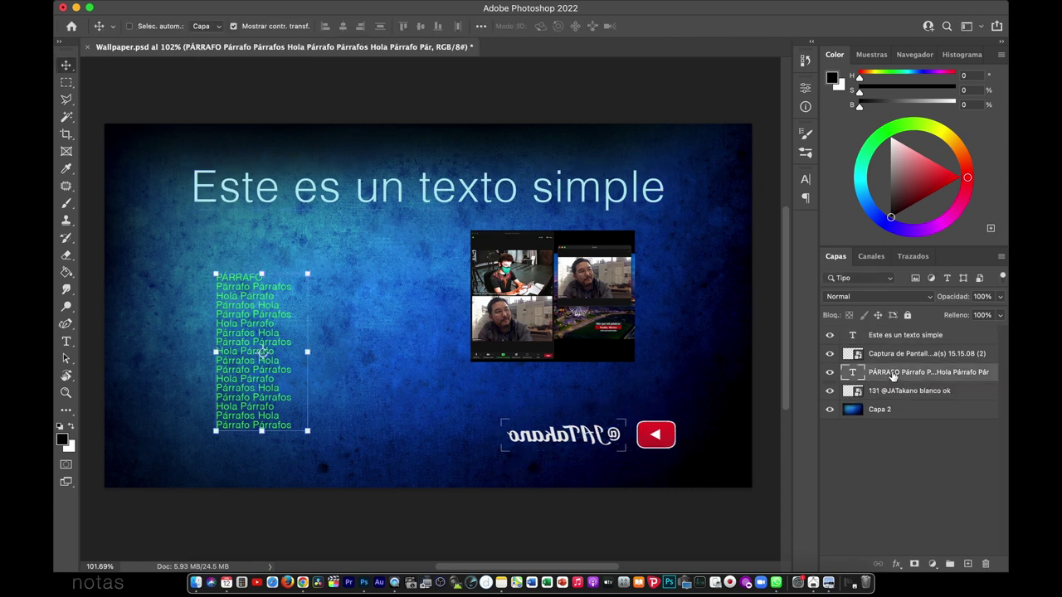
pyautogui.click(888, 411)
pyautogui.scroll(-5, 600, 384)
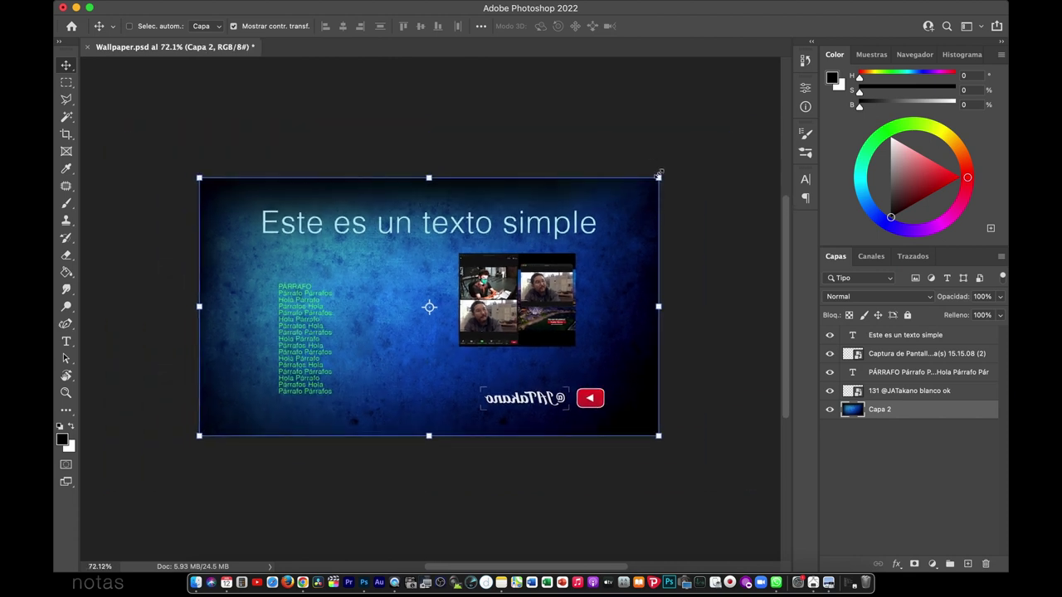
pyautogui.moveTo(658, 175); pyautogui.dragTo(751, 135)
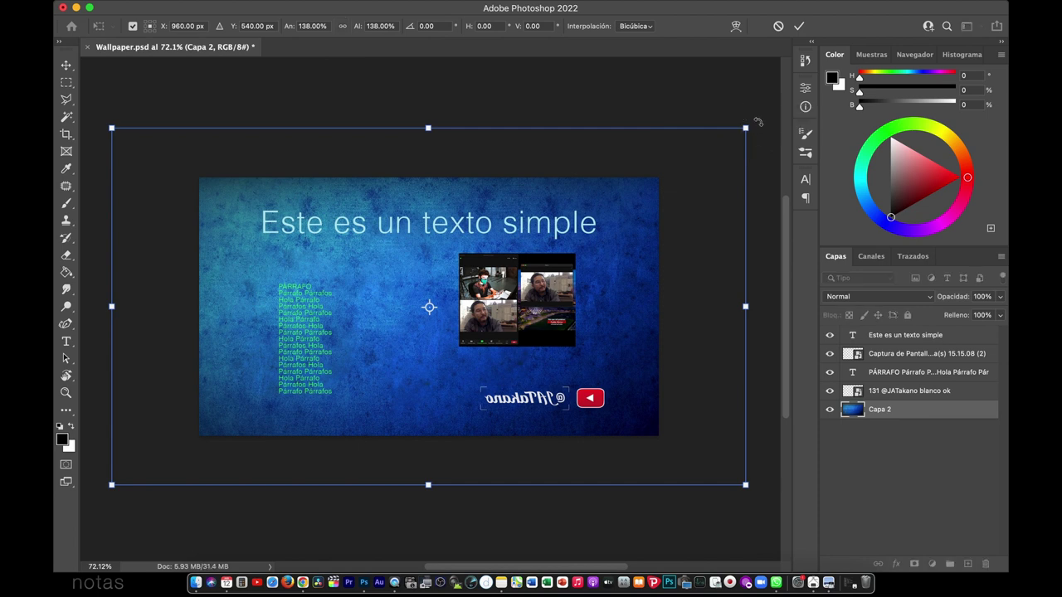
pyautogui.moveTo(758, 122); pyautogui.dragTo(706, 93)
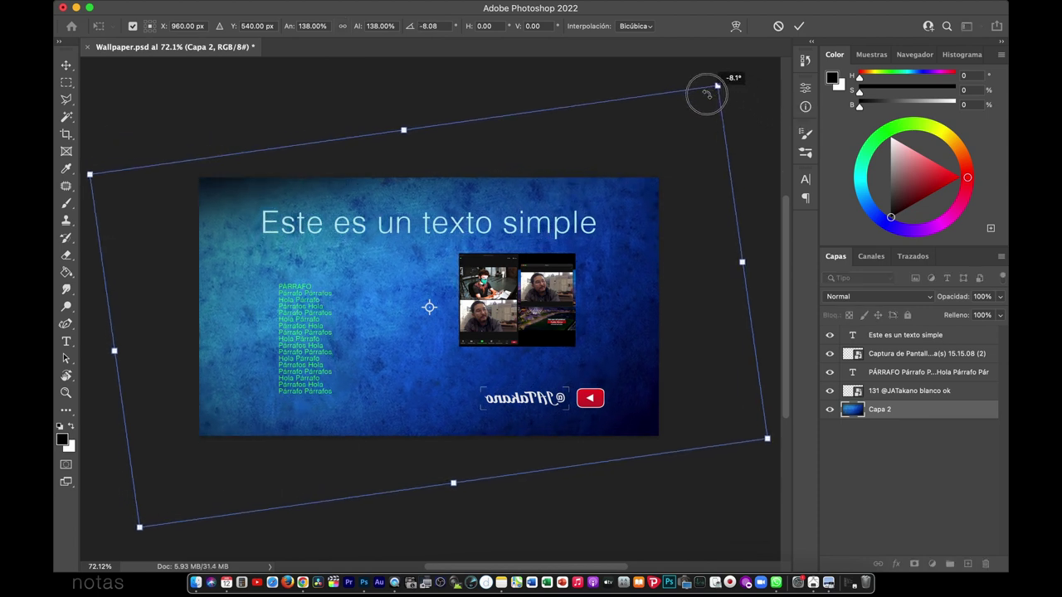
pyautogui.moveTo(706, 93); pyautogui.dragTo(721, 141)
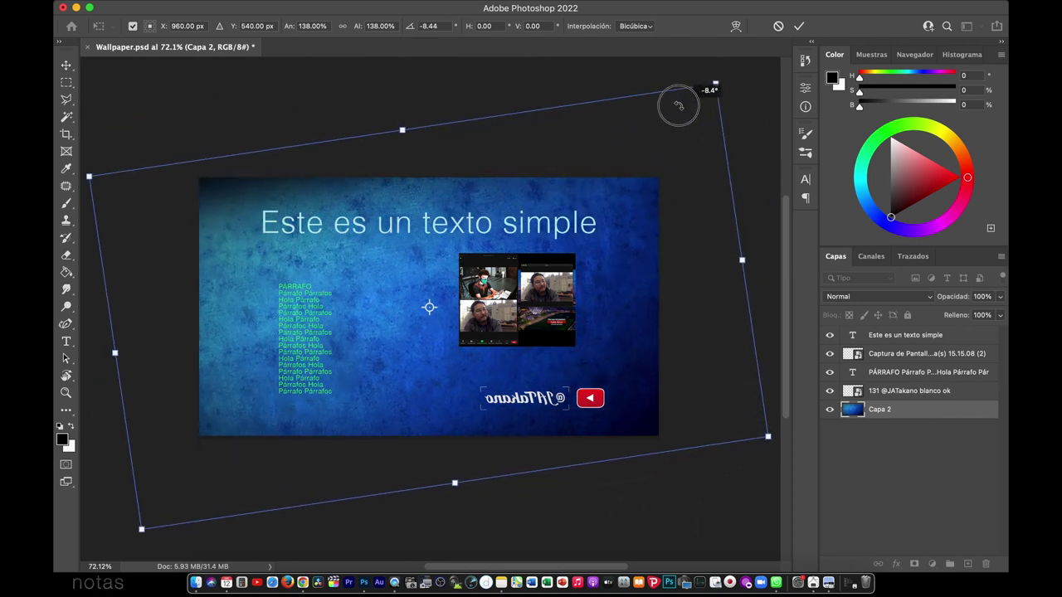
pyautogui.moveTo(722, 141); pyautogui.dragTo(677, 105)
pyautogui.press('Escape')
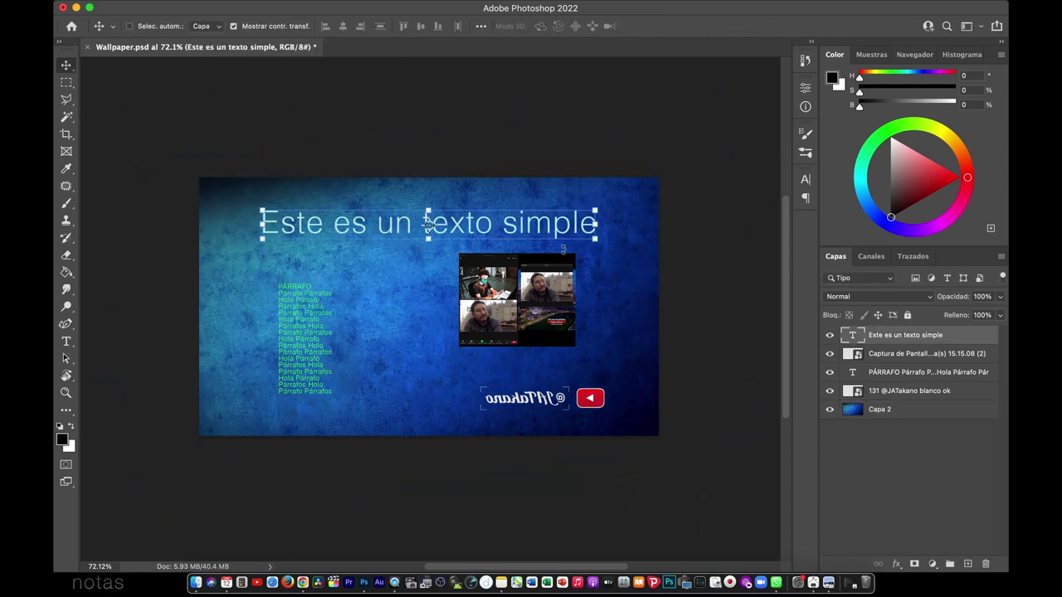
pyautogui.scroll(3, 398, 219)
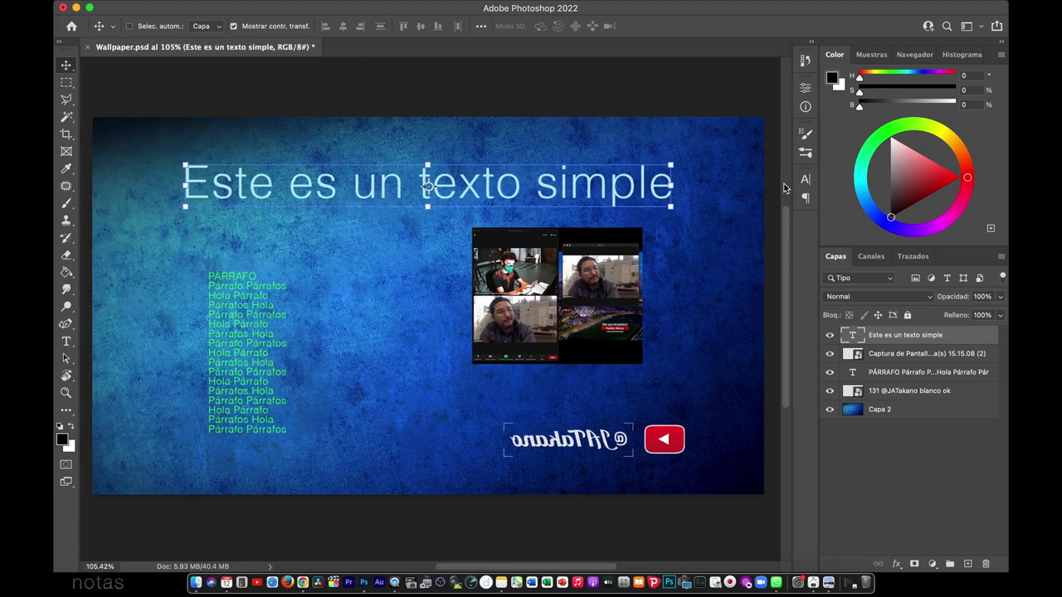
pyautogui.click(804, 179)
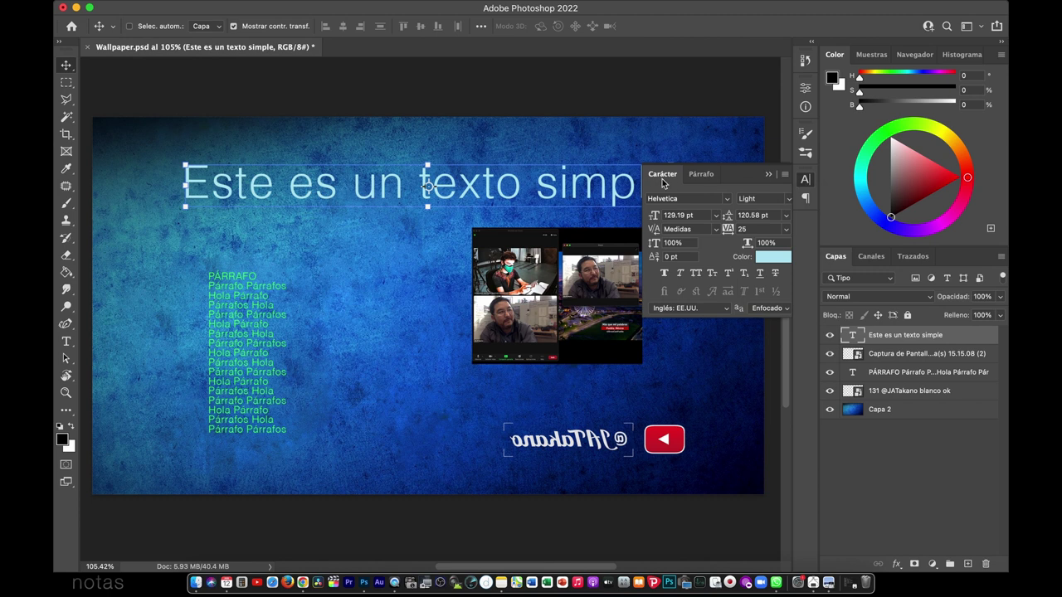
pyautogui.click(551, 9)
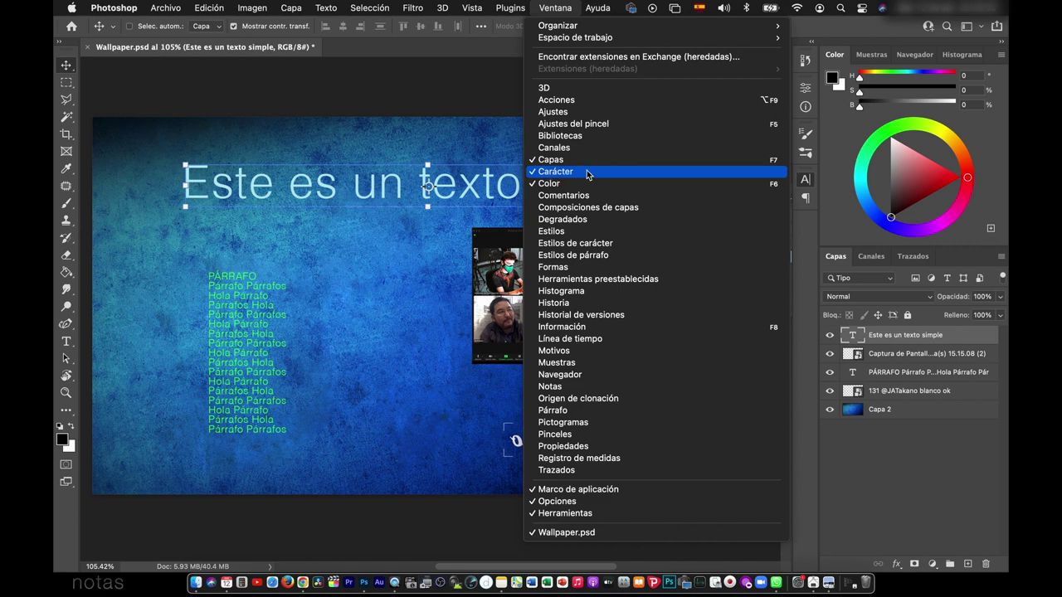
pyautogui.click(804, 179)
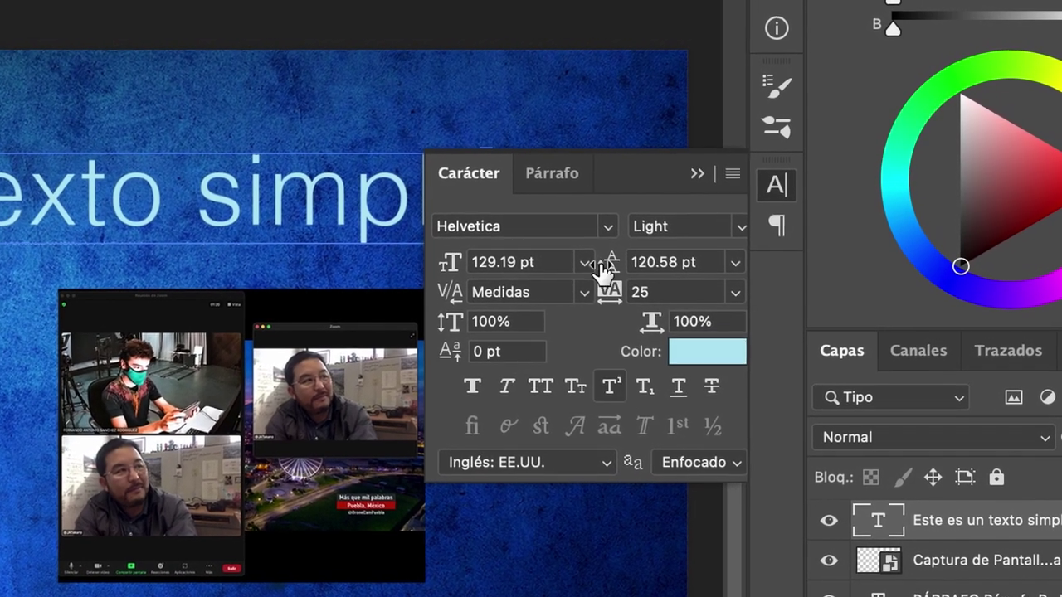
pyautogui.click(545, 175)
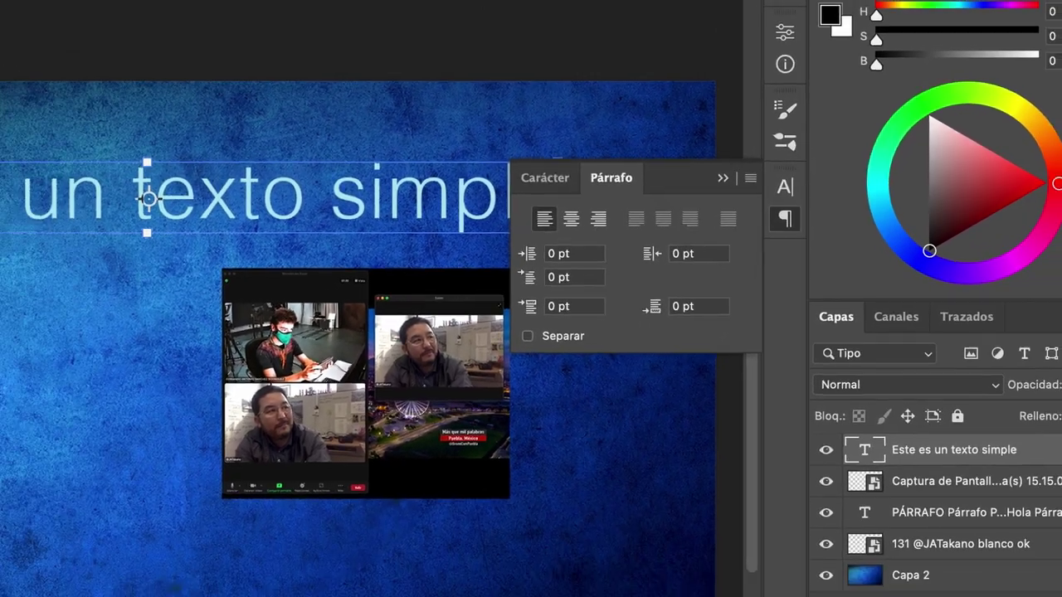
pyautogui.click(701, 210)
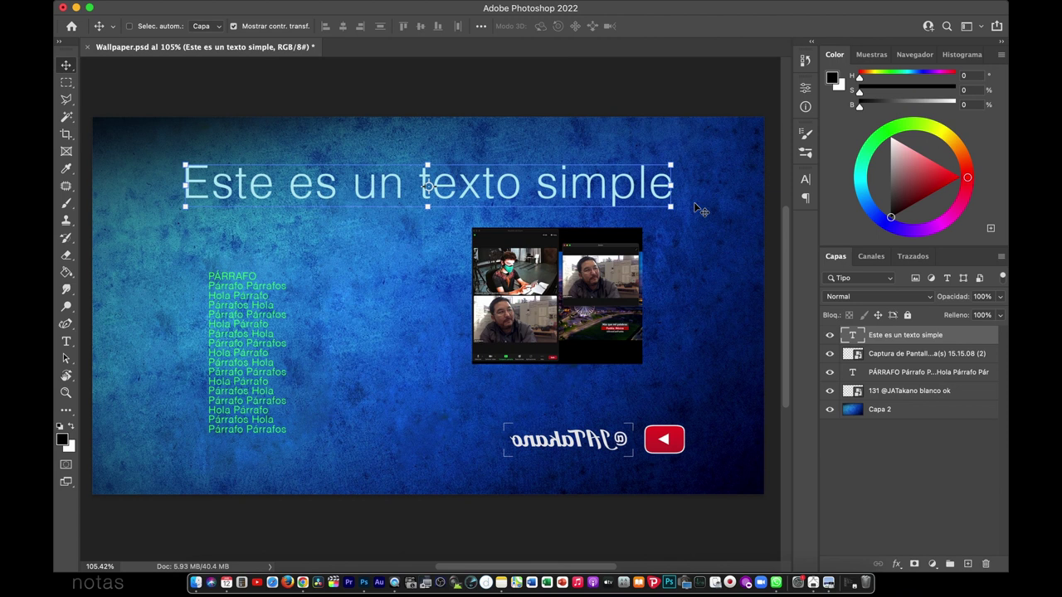